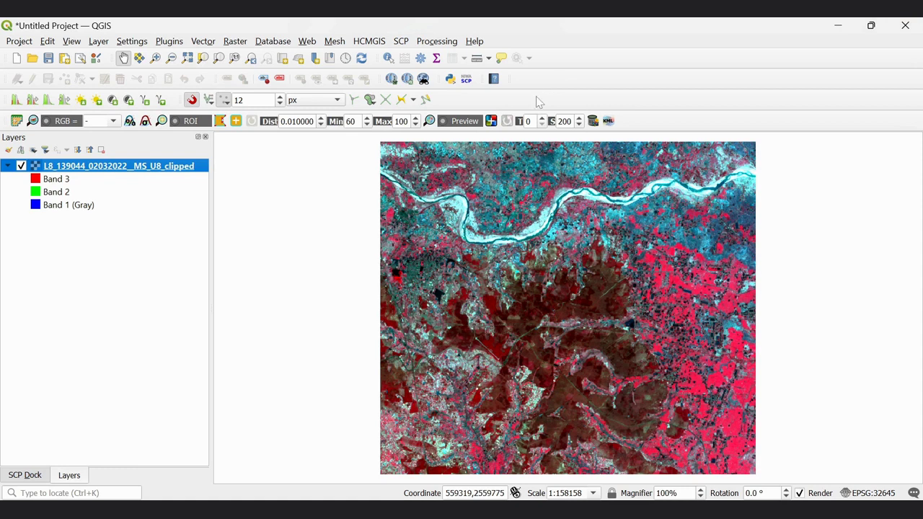
Load the multiband image L8_139044_02032022__MS_U8_clipped into Band set 1 of the Semi-Automatic Classification Plugin.
click(401, 42)
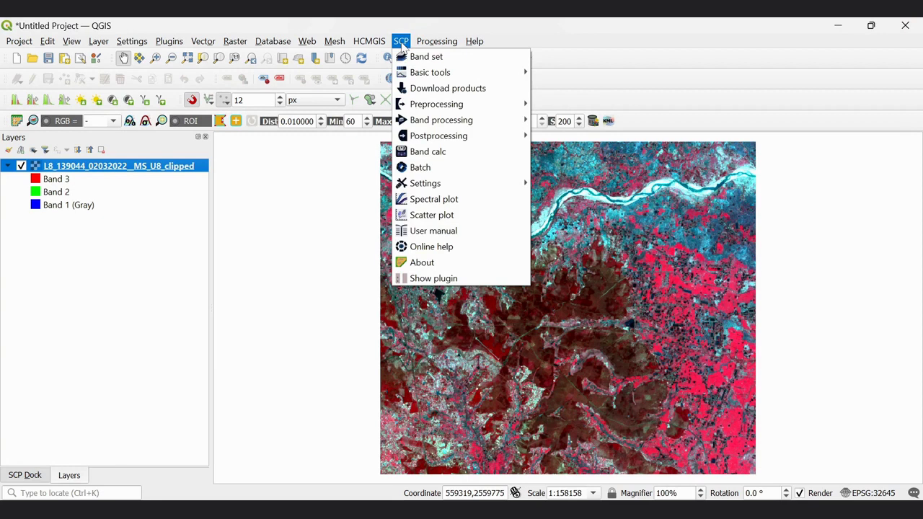
click(483, 62)
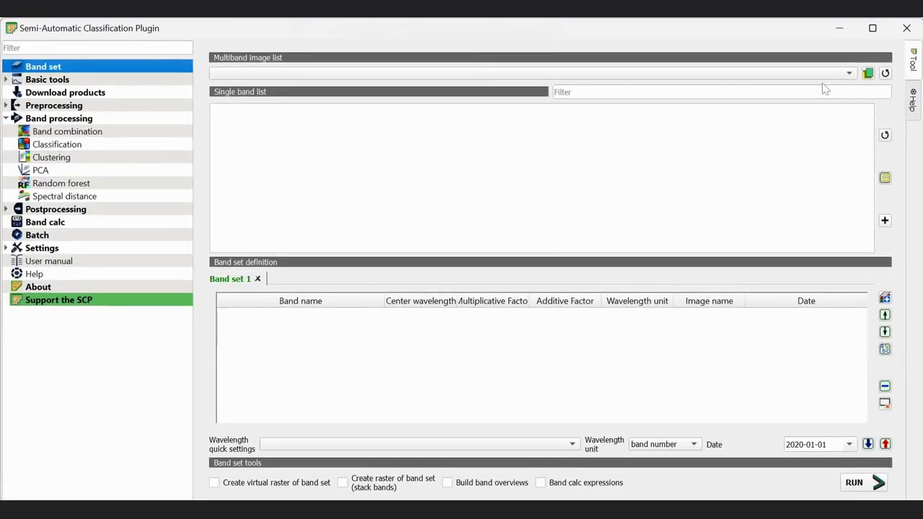
click(886, 75)
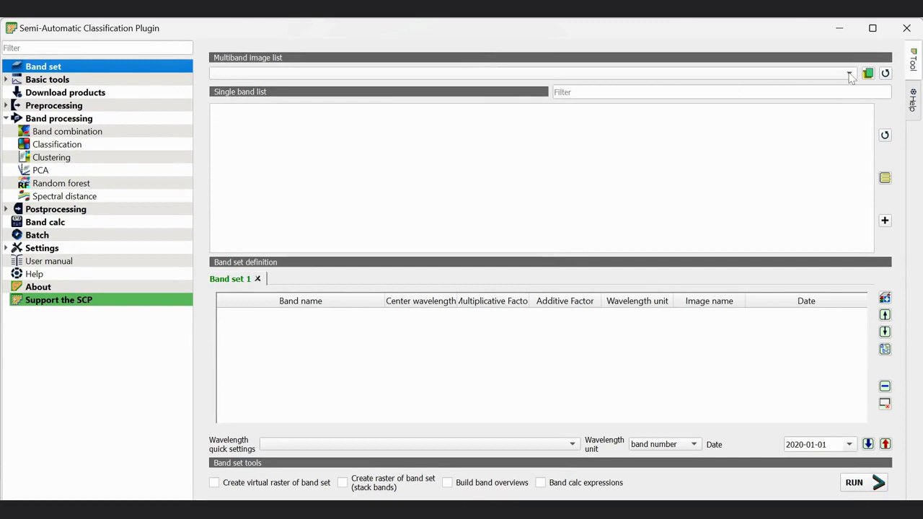
click(851, 75)
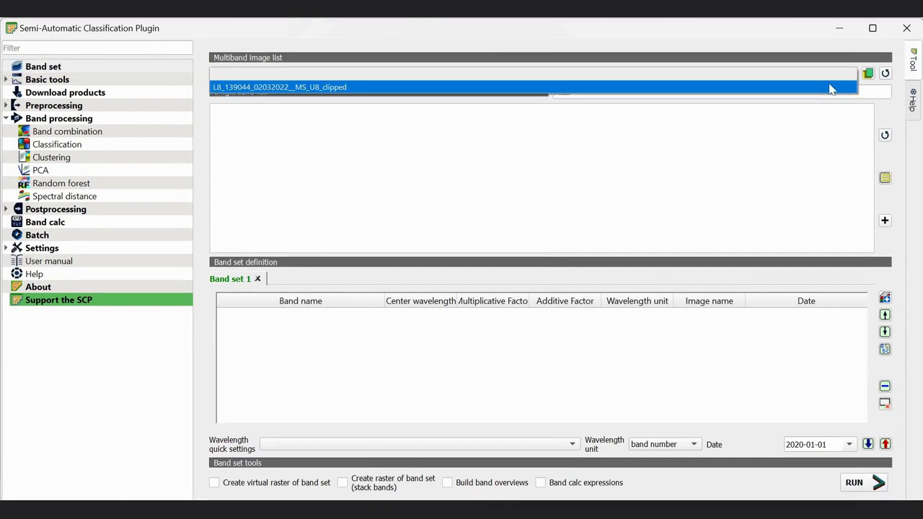
click(829, 88)
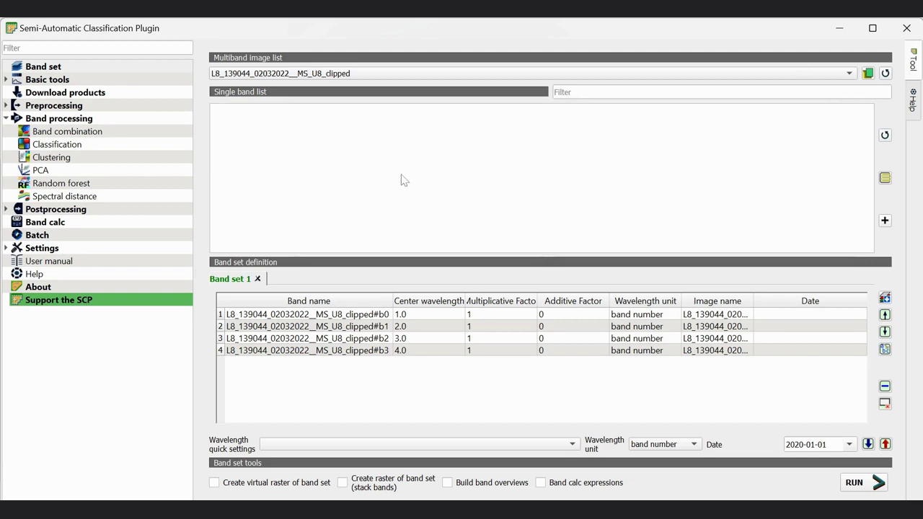
Open the Clustering tool for band processing and choose K-means as the clustering method.
click(6, 123)
click(6, 120)
click(6, 120)
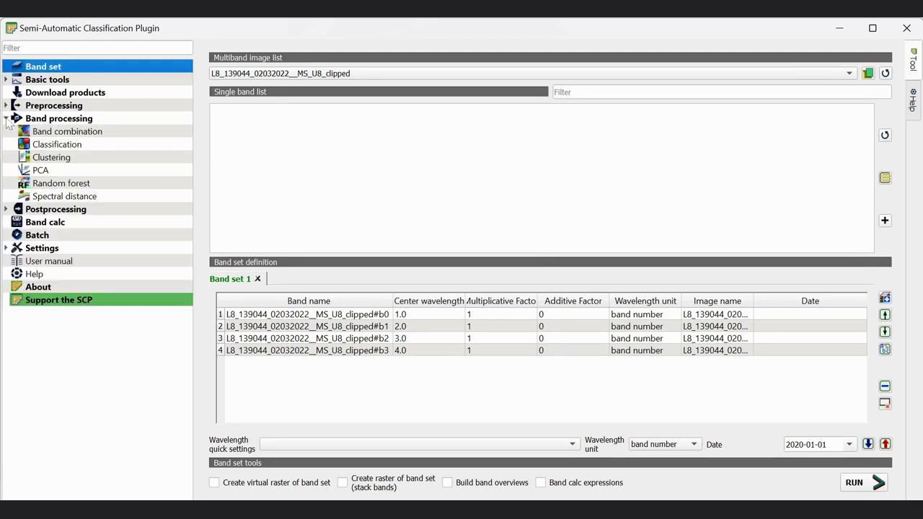
click(72, 160)
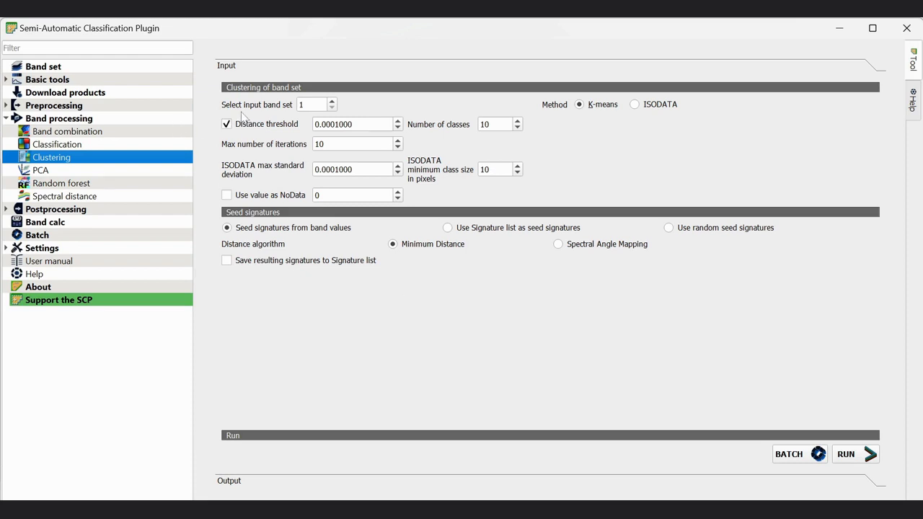
click(655, 105)
click(611, 107)
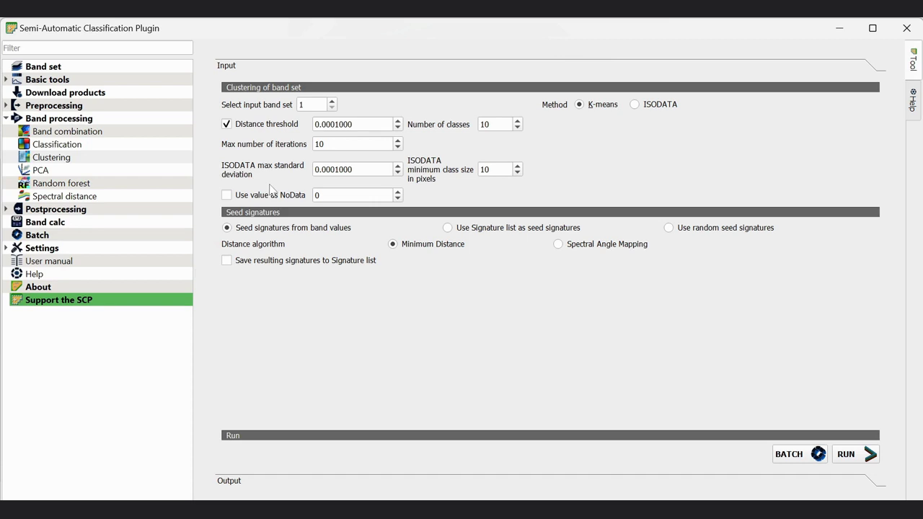
click(636, 106)
click(582, 104)
Set the clustering's number of classes to 15 and its maximum number of iterations to 15.
double_click(494, 124)
text(15)
click(325, 143)
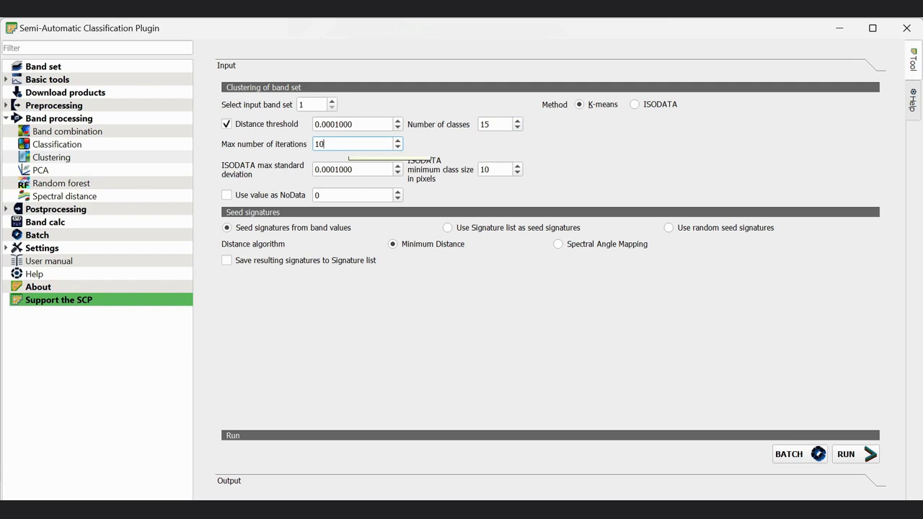
key(BackSpace)
text(5)
Run the clustering and save its output as the TIF file Unsup1_Kmeans_14.
click(859, 461)
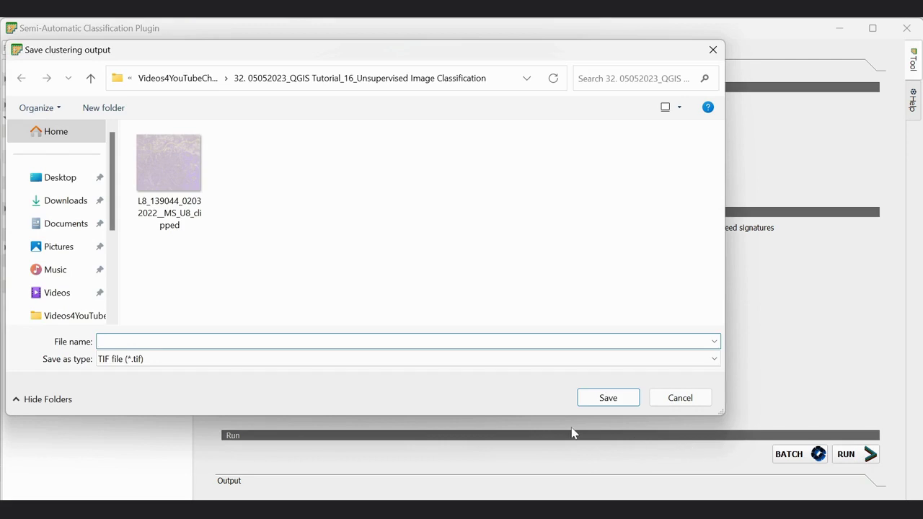
text(Unsup1_Kmeans)
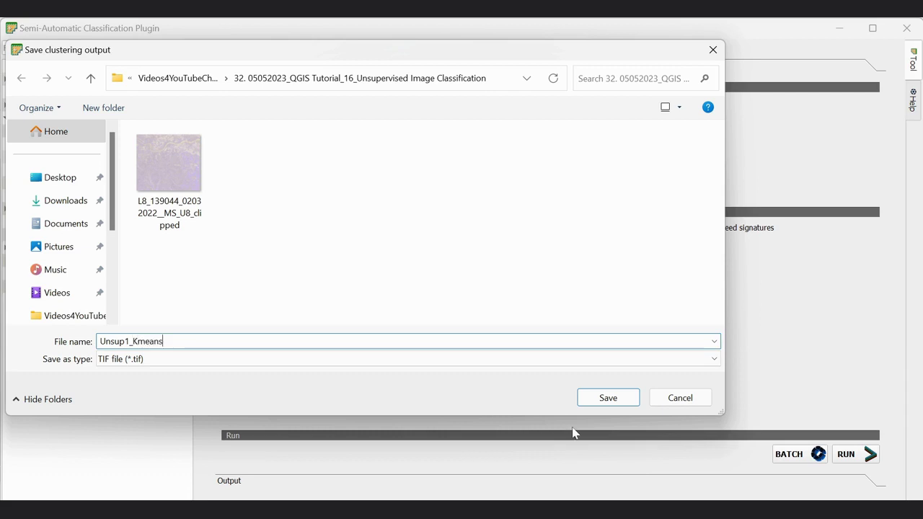
text(_14)
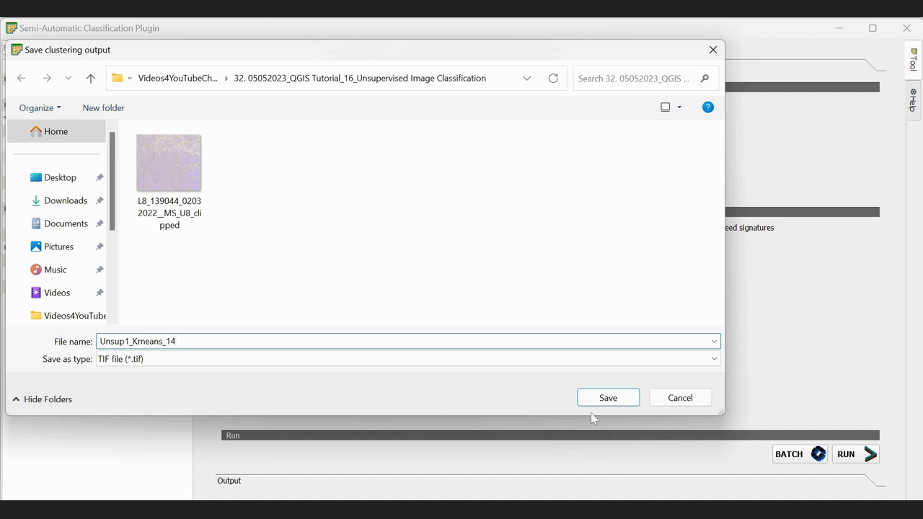
click(624, 403)
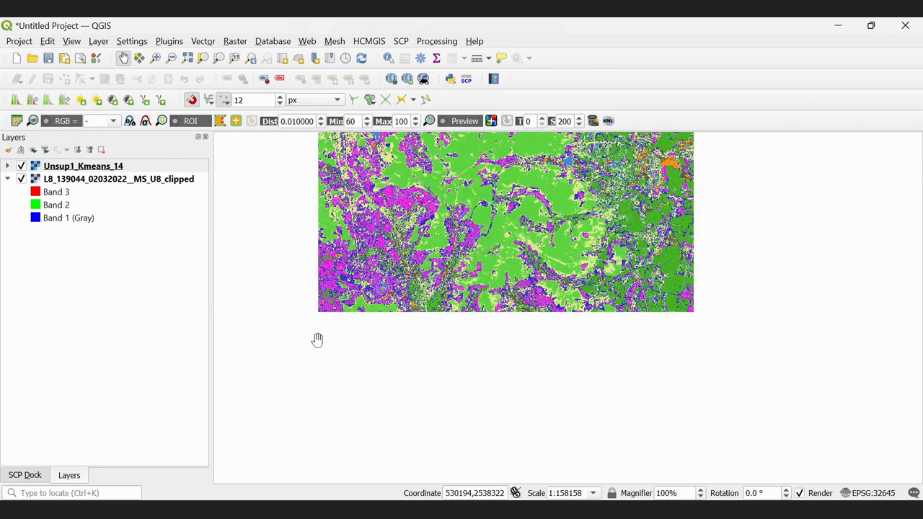
Examine the overall class pattern of the Unsup1_Kmeans_14 raster, from the full extent to its central area.
drag(380, 252, 384, 431)
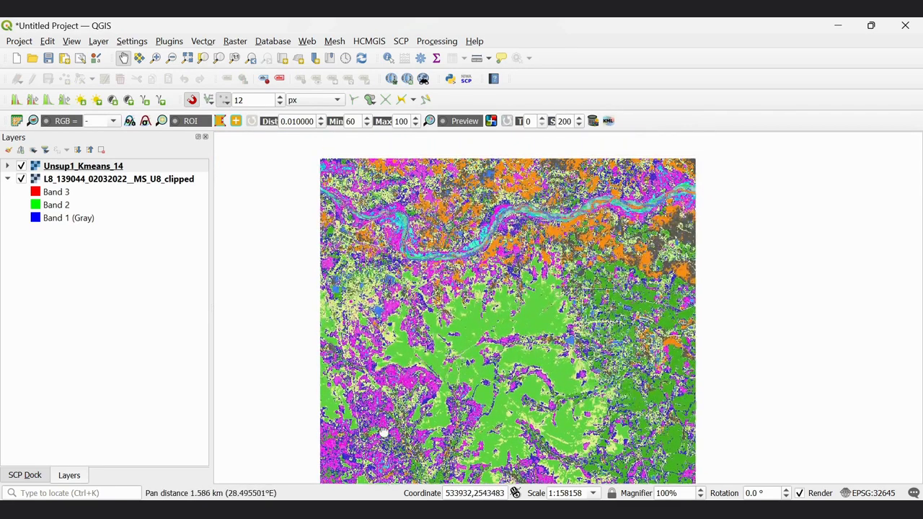
scroll(383, 429, down, 2)
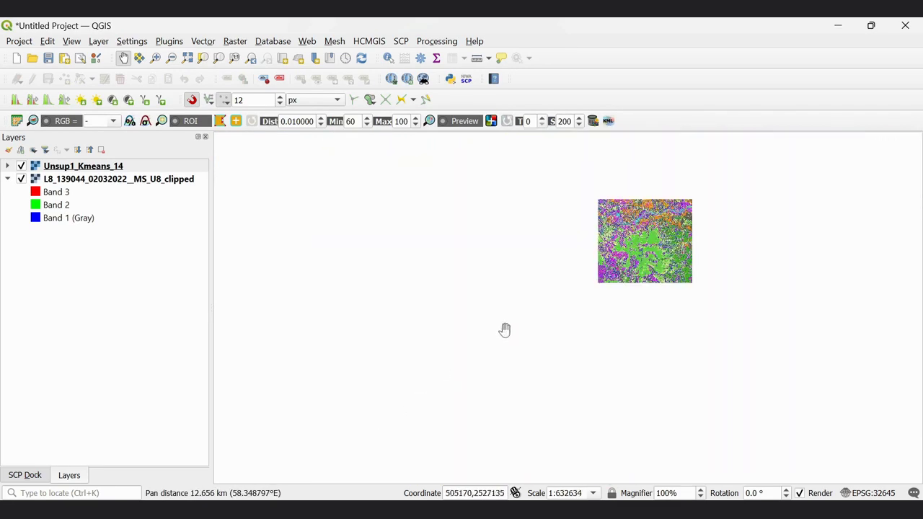
drag(589, 269, 414, 310)
scroll(340, 348, up, 2)
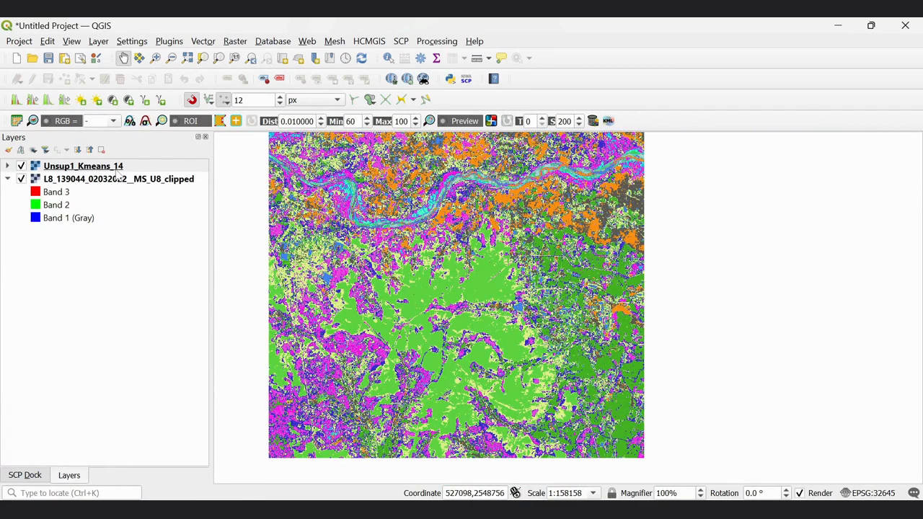
scroll(426, 295, up, 1)
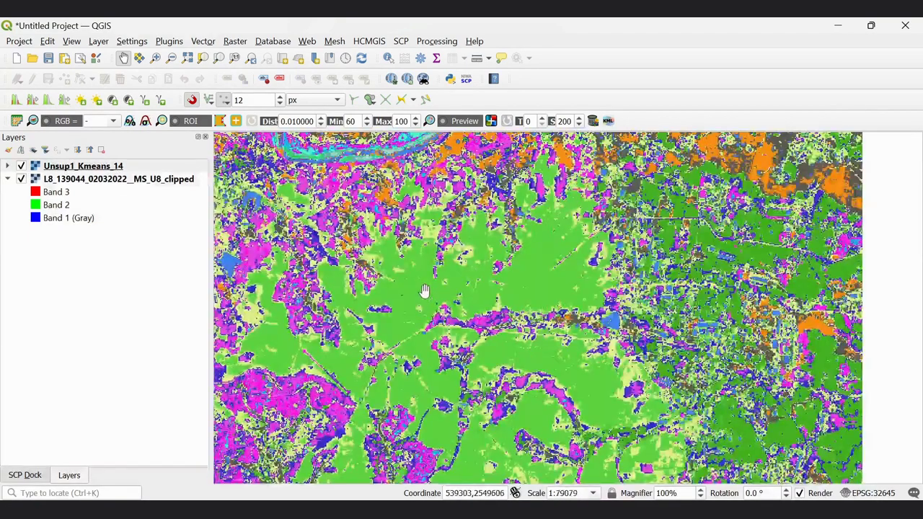
drag(425, 294, 414, 253)
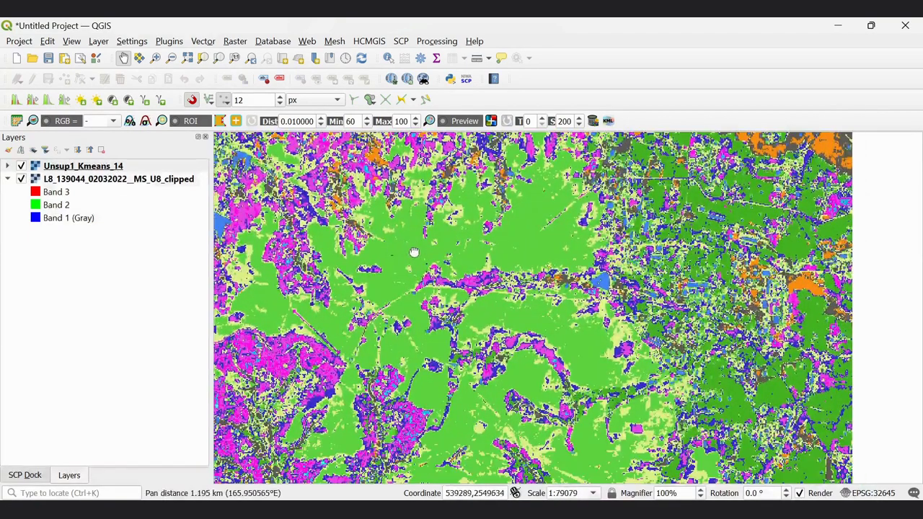
Compare the classified raster with the Landsat image over the central forest area by switching Unsup1_Kmeans_14 off and on.
click(21, 167)
click(21, 166)
click(21, 166)
click(21, 166)
double_click(21, 174)
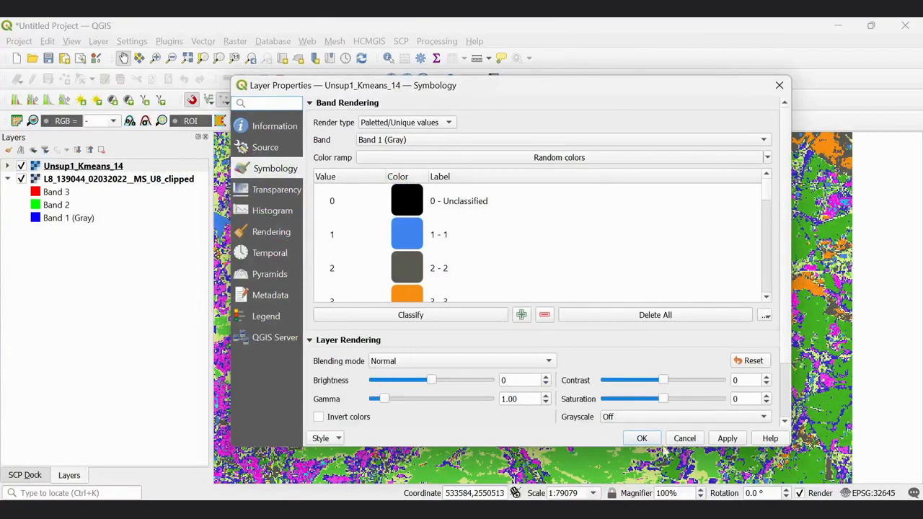
click(683, 437)
drag(666, 304, 579, 442)
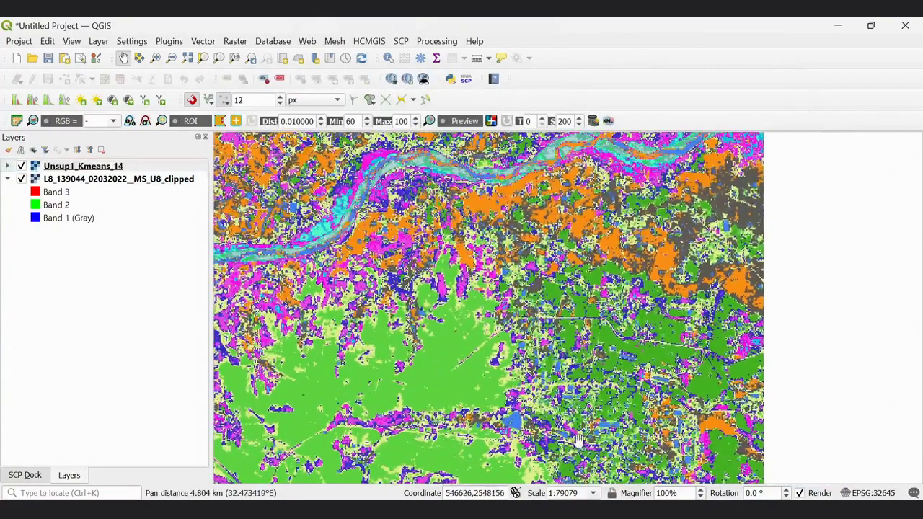
Check how the Unsup1_Kmeans_14 classes match the satellite image in the eastern half by toggling the classified layer's visibility.
click(21, 167)
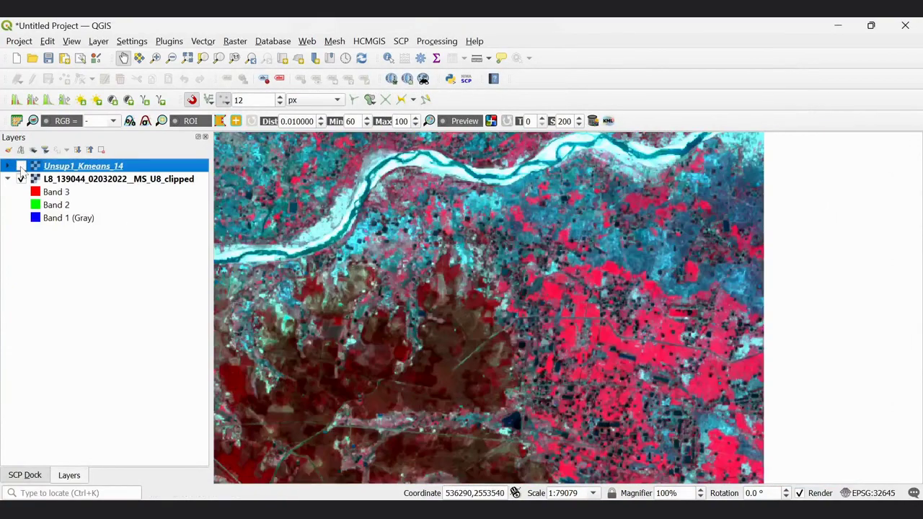
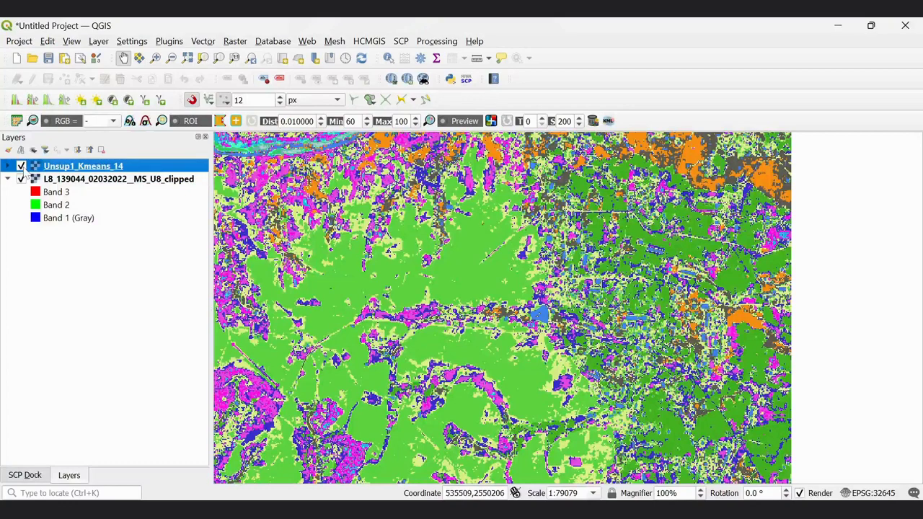
click(21, 166)
click(21, 166)
click(21, 166)
click(21, 165)
click(21, 165)
click(21, 166)
click(21, 166)
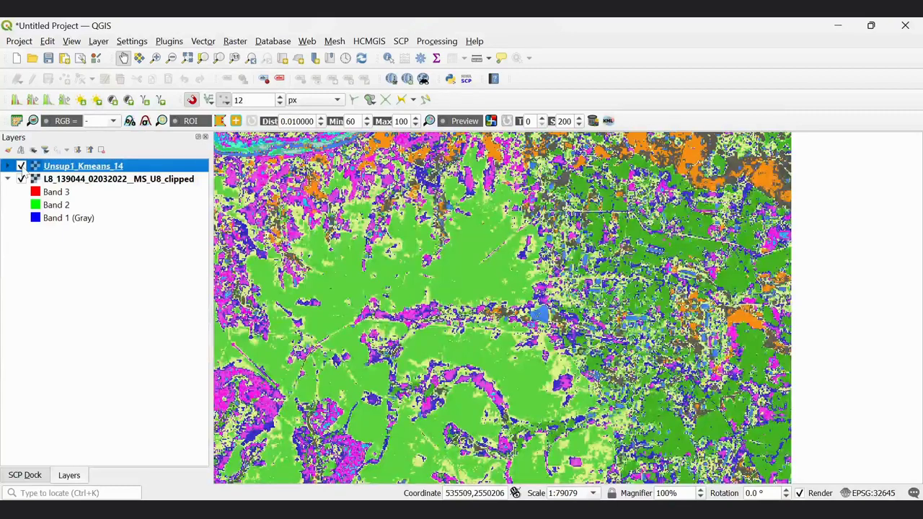
click(21, 166)
Compare the river bend and its sandbanks between the satellite image and the Unsup1_Kmeans_14 classes by toggling the classified layer.
drag(350, 233, 368, 343)
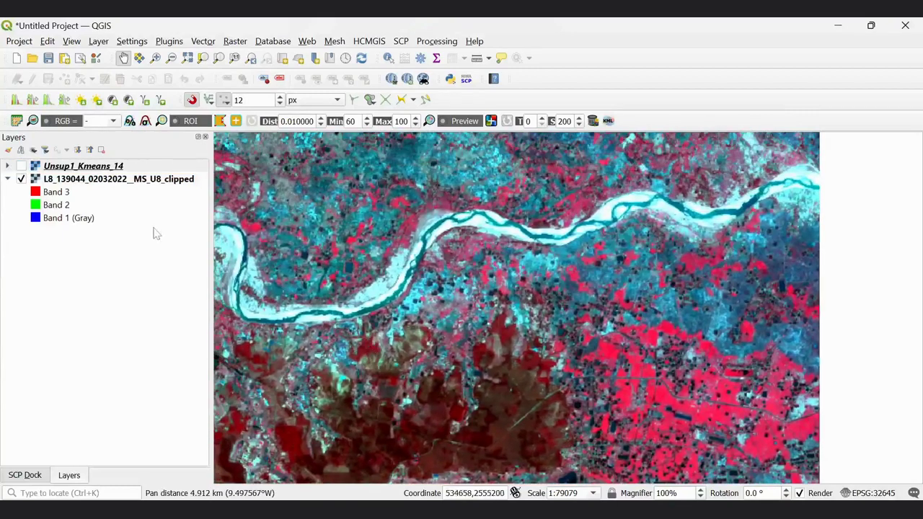
scroll(377, 255, up, 1)
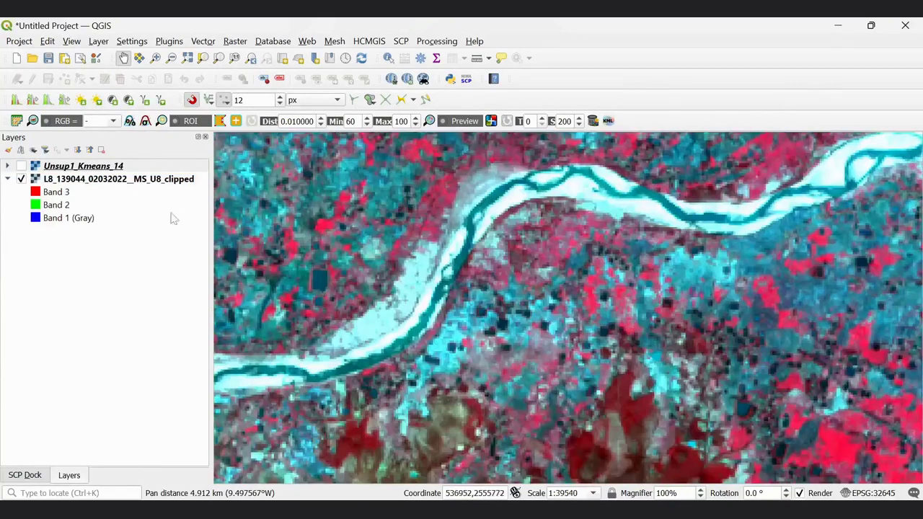
click(22, 166)
click(20, 166)
click(21, 166)
click(21, 166)
click(21, 166)
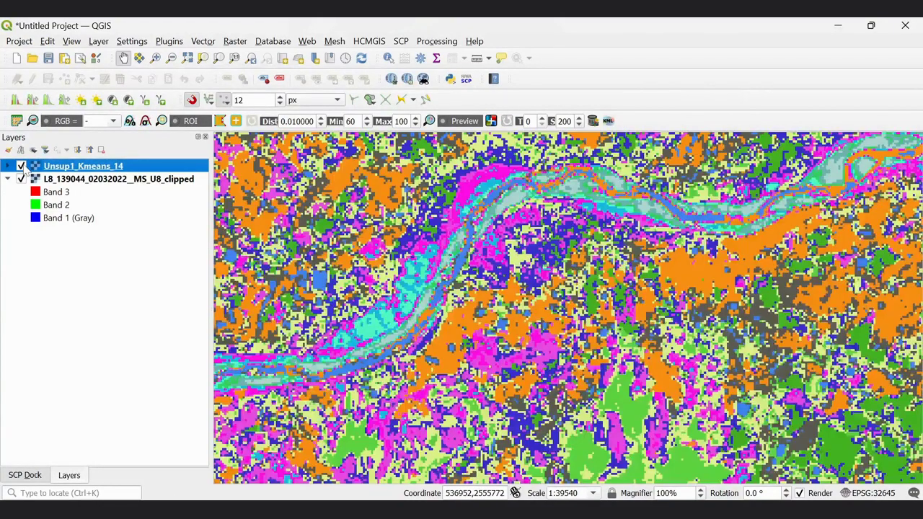
click(21, 167)
click(22, 166)
click(22, 166)
click(22, 166)
click(22, 166)
click(22, 167)
click(21, 167)
Compare the river channel and the fields south of it at closer zoom by toggling the Unsup1_Kmeans_14 layer.
drag(682, 265, 491, 371)
scroll(467, 326, up, 1)
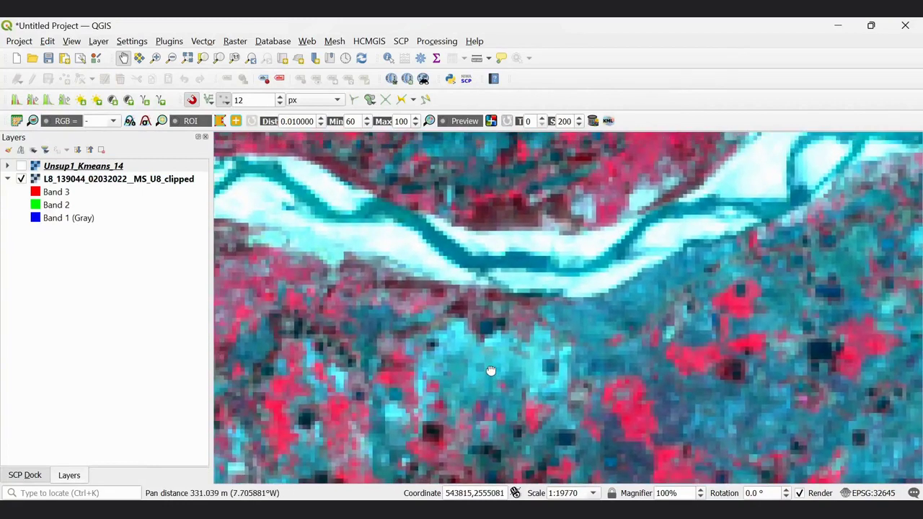
click(21, 166)
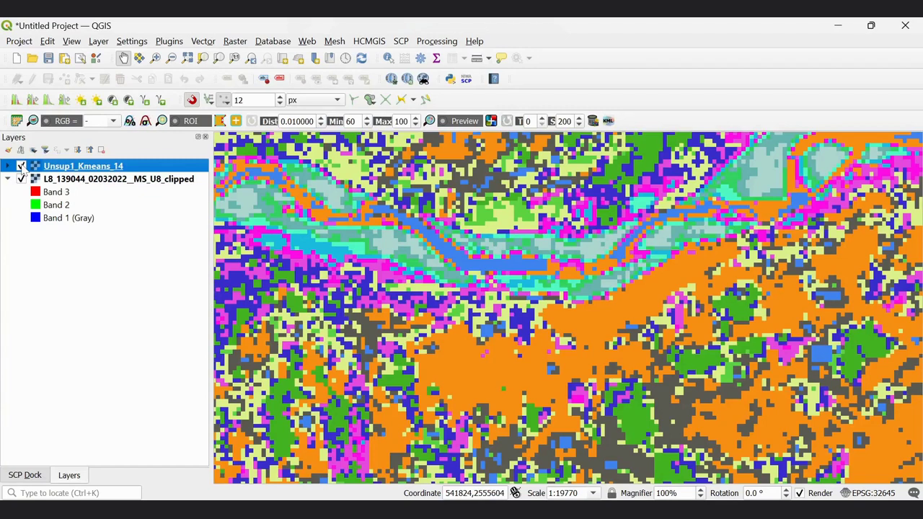
click(22, 166)
click(22, 167)
click(22, 166)
click(22, 166)
click(21, 166)
click(21, 166)
click(21, 167)
click(21, 166)
click(21, 166)
click(21, 166)
click(21, 166)
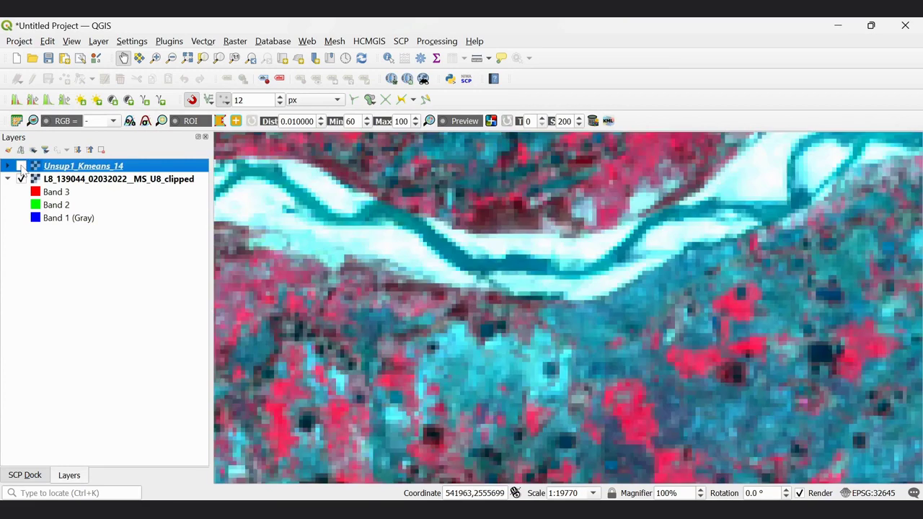
click(21, 167)
click(21, 167)
click(21, 167)
click(21, 167)
Review the class values and colours in the symbology of the Unsup1_Kmeans_14 layer without changing them.
double_click(21, 166)
scroll(526, 264, down, 1)
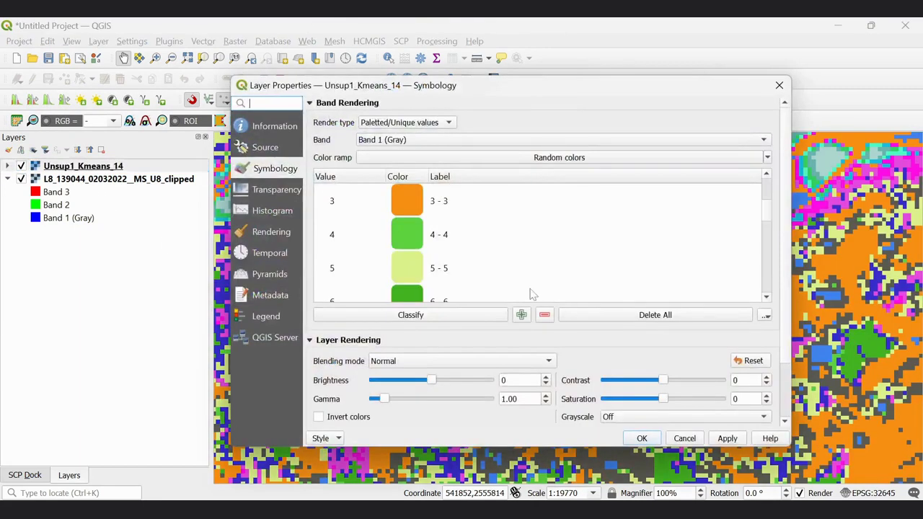
scroll(505, 241, up, 1)
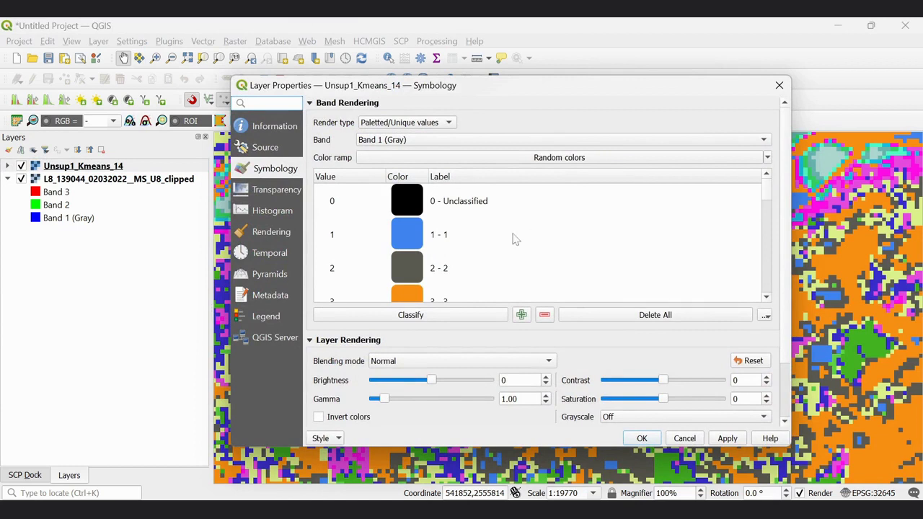
scroll(515, 240, down, 1)
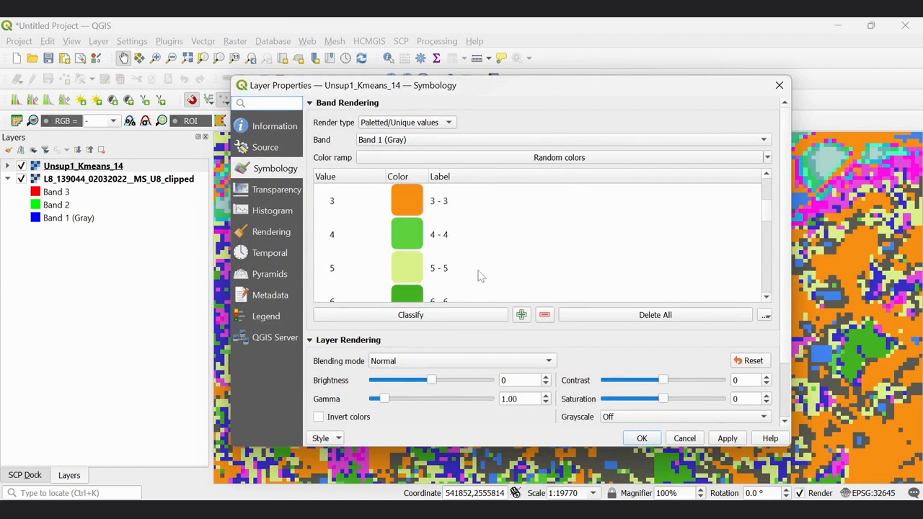
click(685, 440)
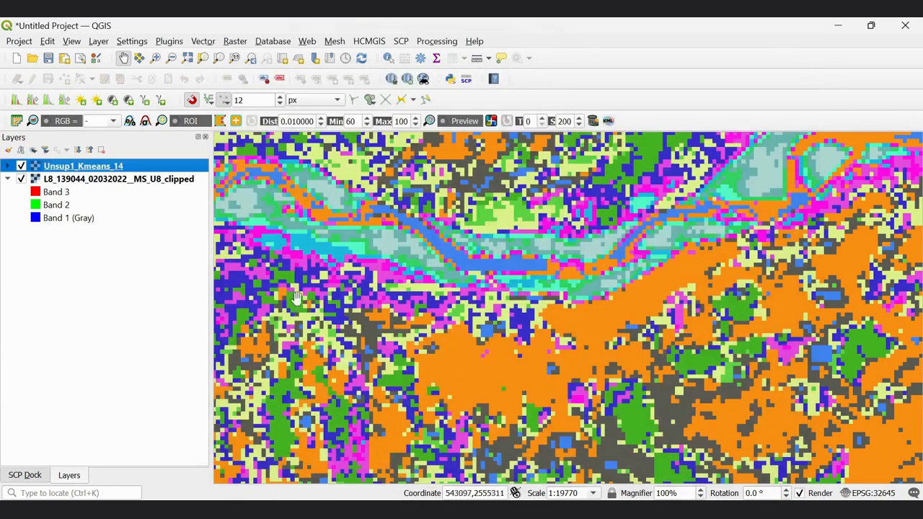
Identify the class value of the large green area in the southeastern part of the Unsup1_Kmeans_14 layer.
drag(664, 356, 586, 288)
scroll(562, 361, down, 1)
drag(584, 321, 637, 206)
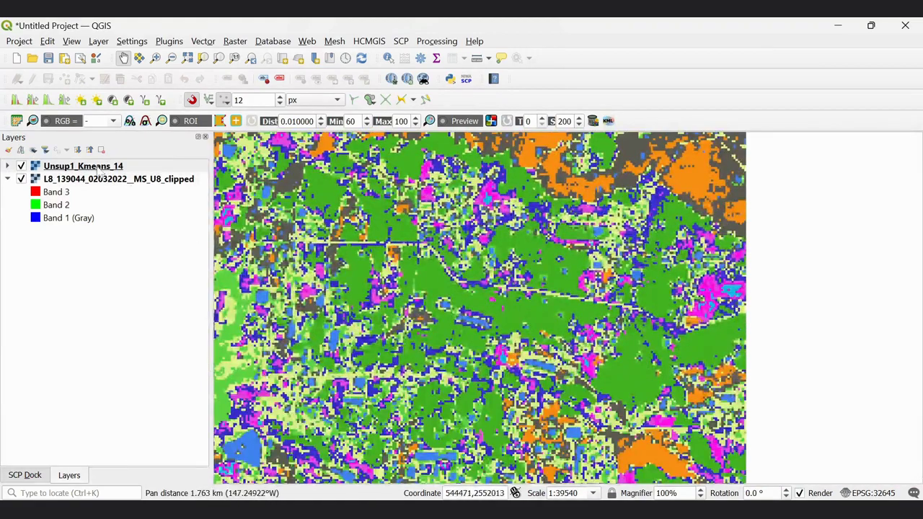
scroll(492, 310, up, 1)
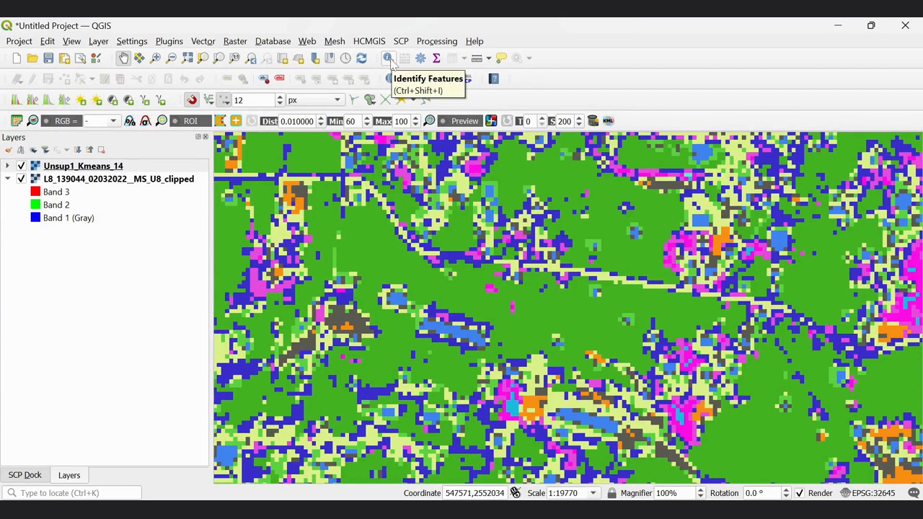
click(388, 58)
click(472, 318)
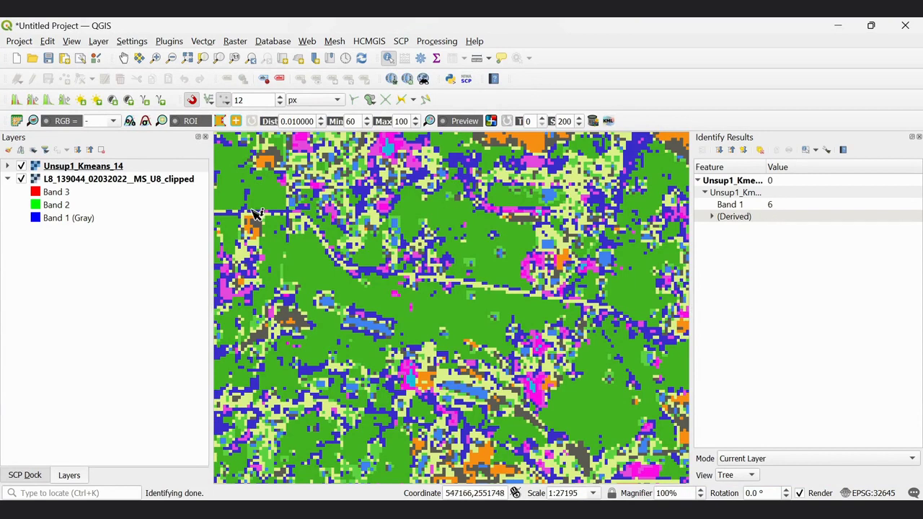
Change the colour of class 6 in the Unsup1_Kmeans_14 symbology to yellow (#f3f367).
double_click(116, 168)
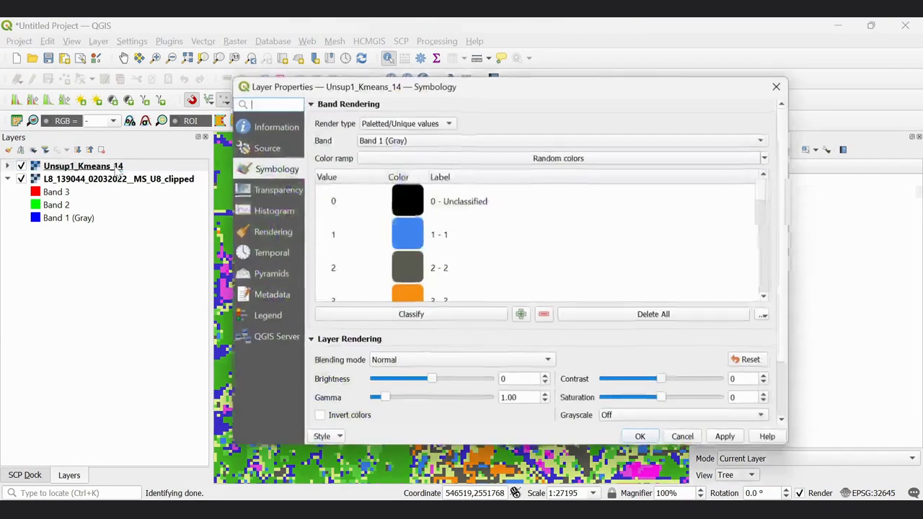
scroll(442, 253, down, 1)
scroll(443, 254, down, 1)
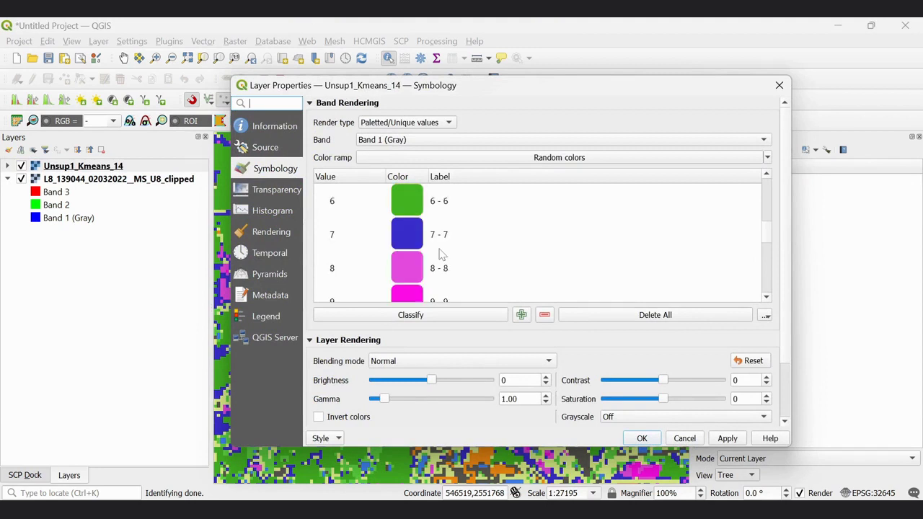
double_click(412, 204)
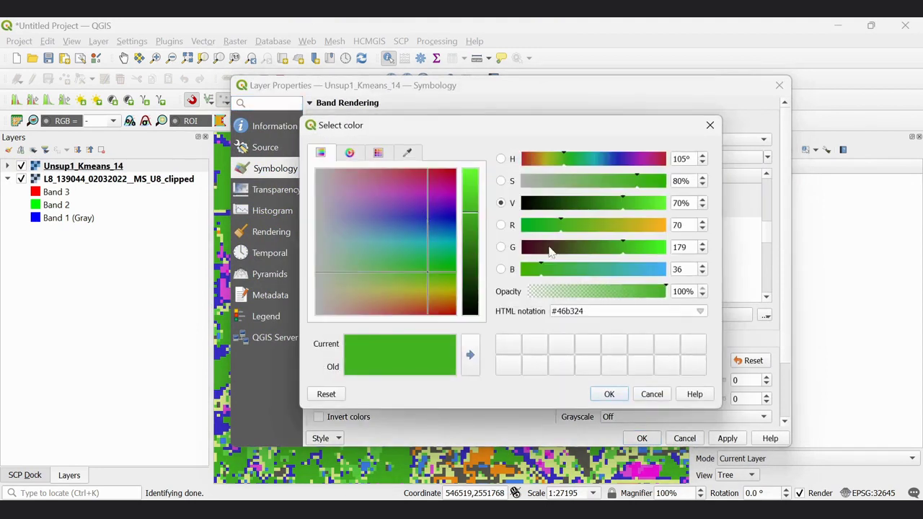
click(397, 292)
click(660, 205)
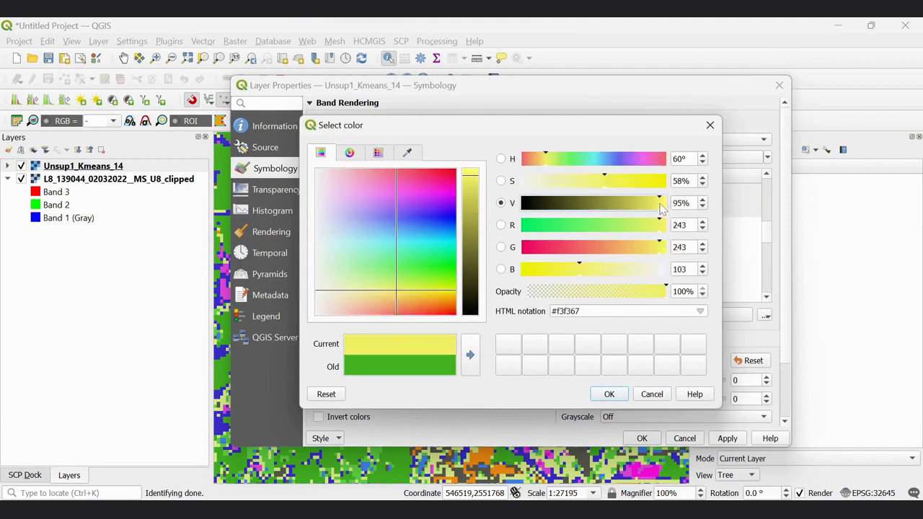
click(609, 394)
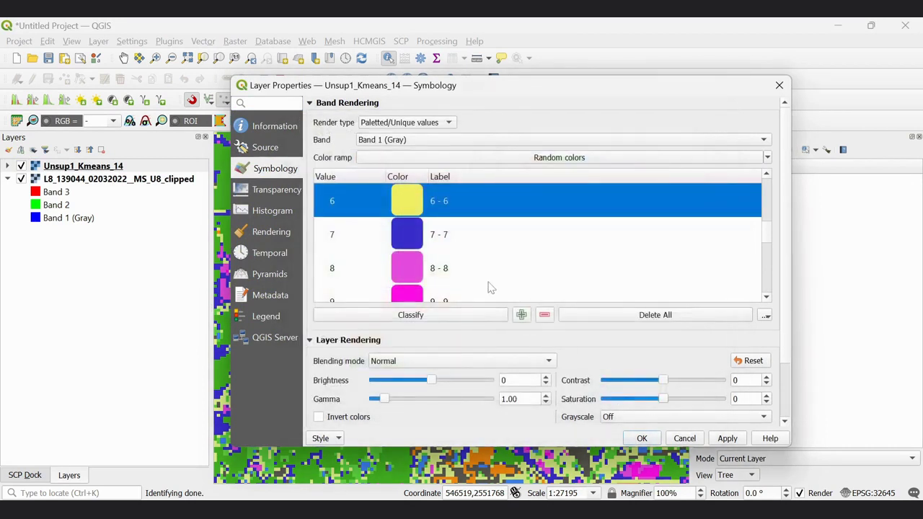
Label class 6 as Agri, apply the symbology and check the recoloured class on the map.
double_click(439, 203)
text(Agri)
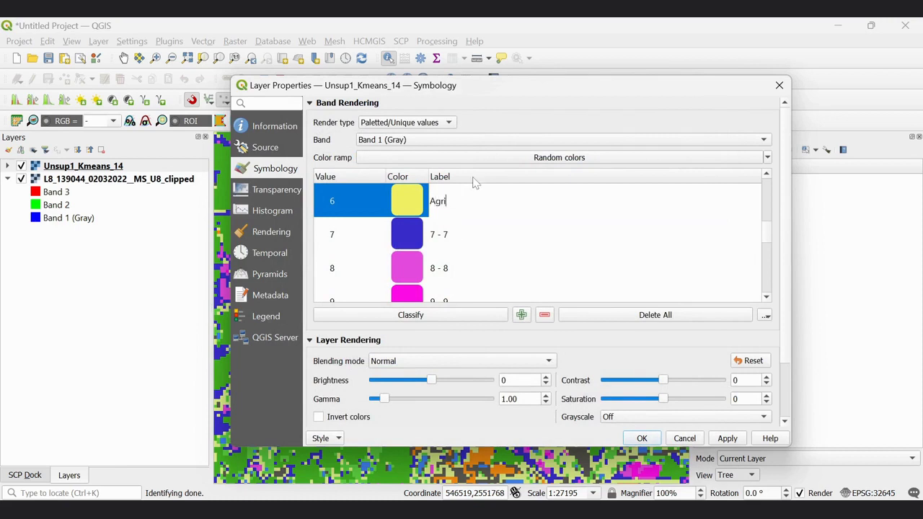
click(725, 440)
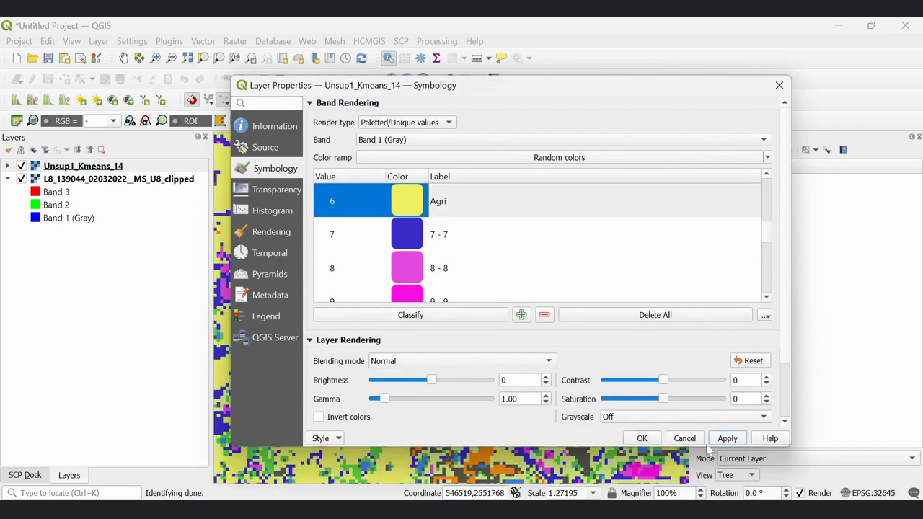
click(642, 438)
scroll(555, 376, down, 3)
scroll(555, 375, up, 3)
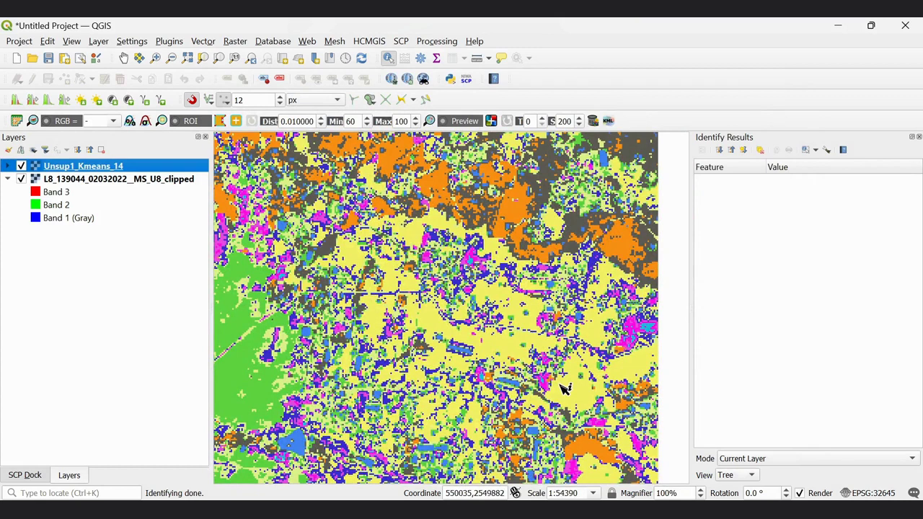
scroll(565, 390, down, 2)
Set up an SCP classification report with Unsup1_Kmeans_14 as the input classification.
click(402, 41)
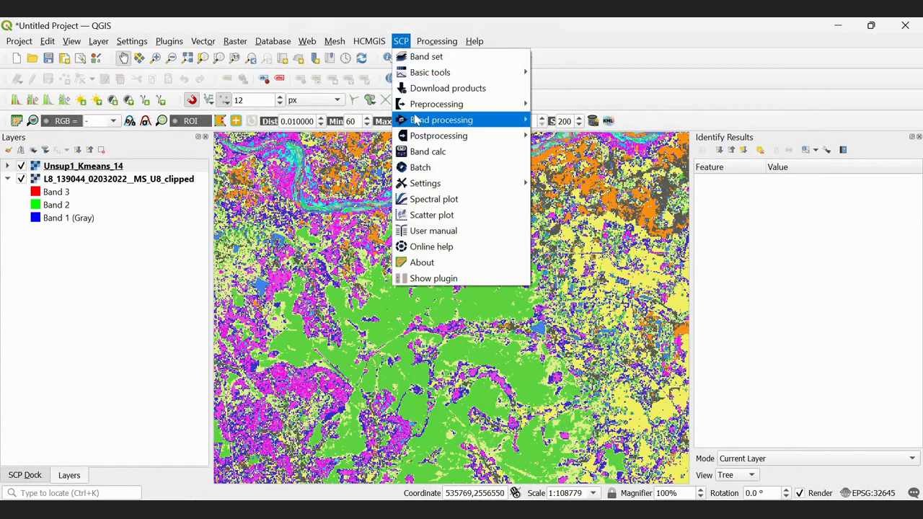
mouse_move(423, 137)
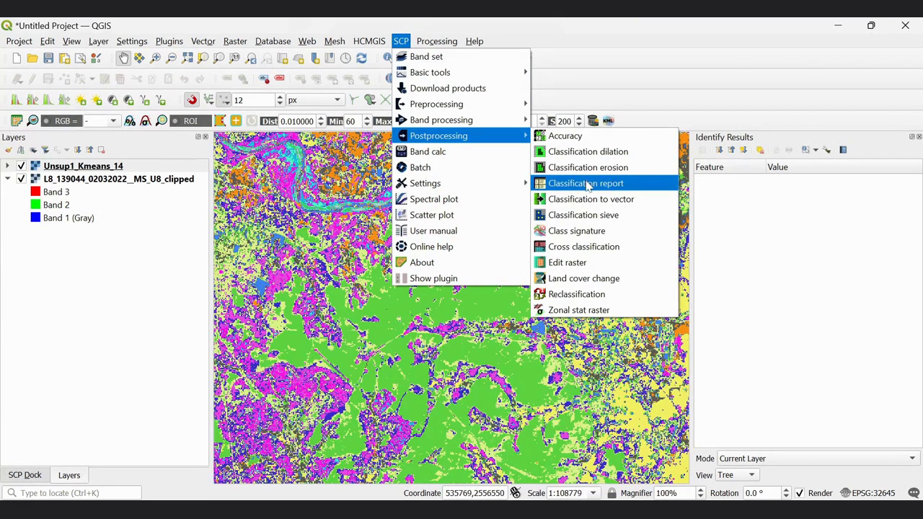
click(645, 189)
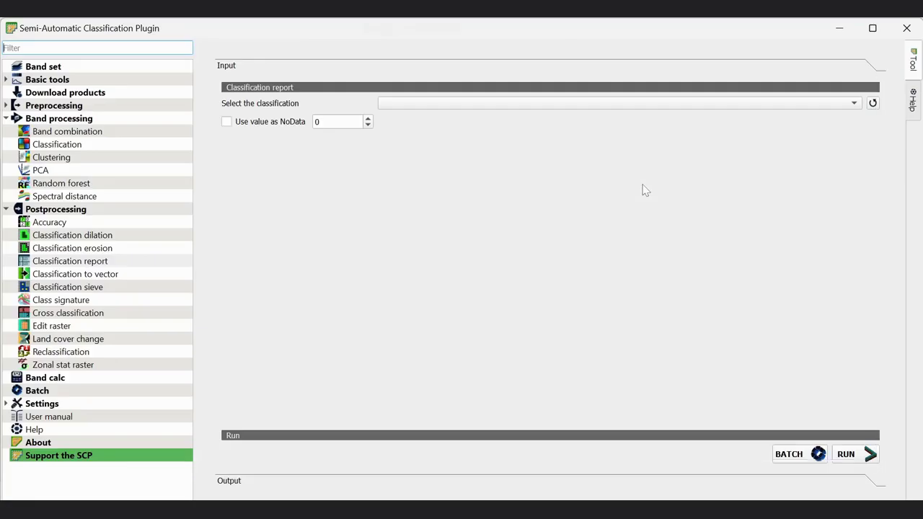
click(873, 103)
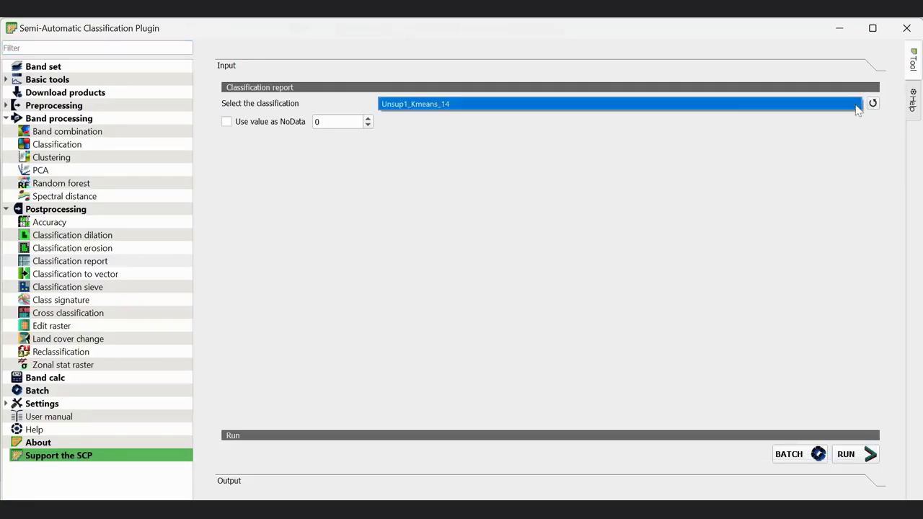
click(646, 112)
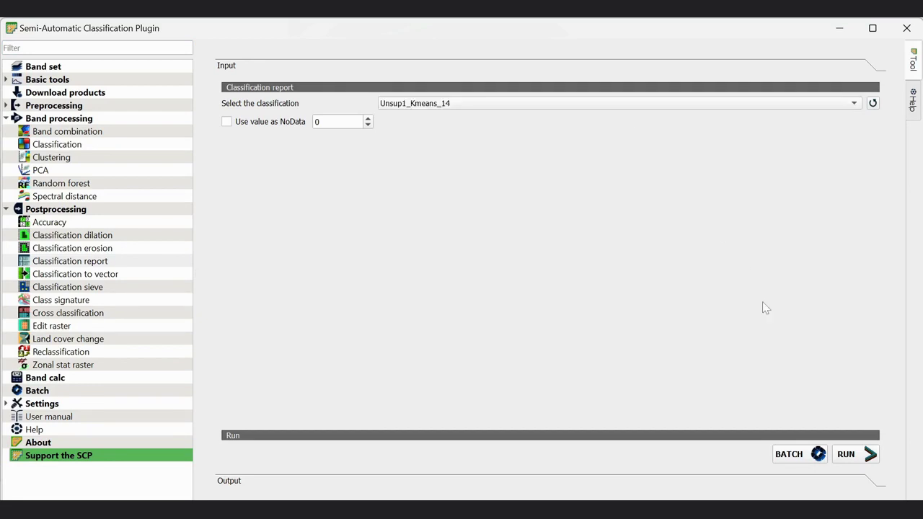
Run the classification report, save it as the CSV file Unsup1_Kmeans_14_report, and close the plugin window after viewing the class areas.
click(849, 459)
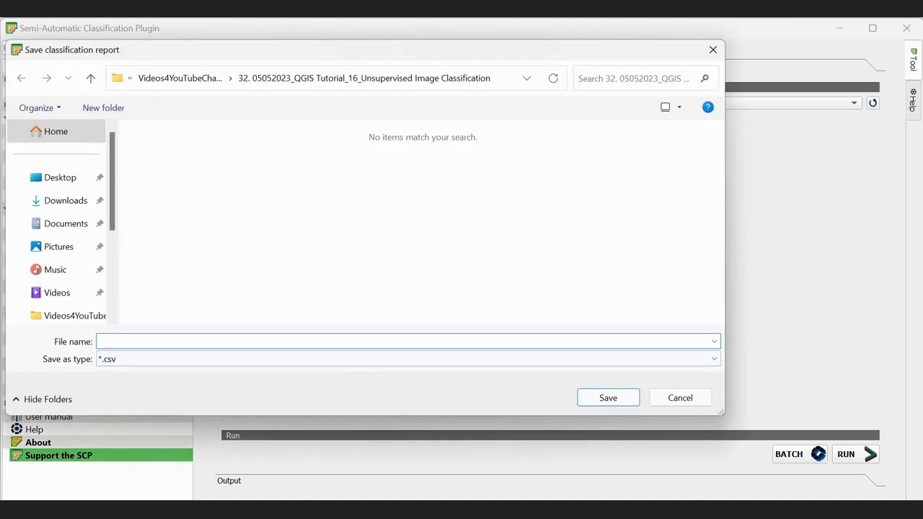
text(u)
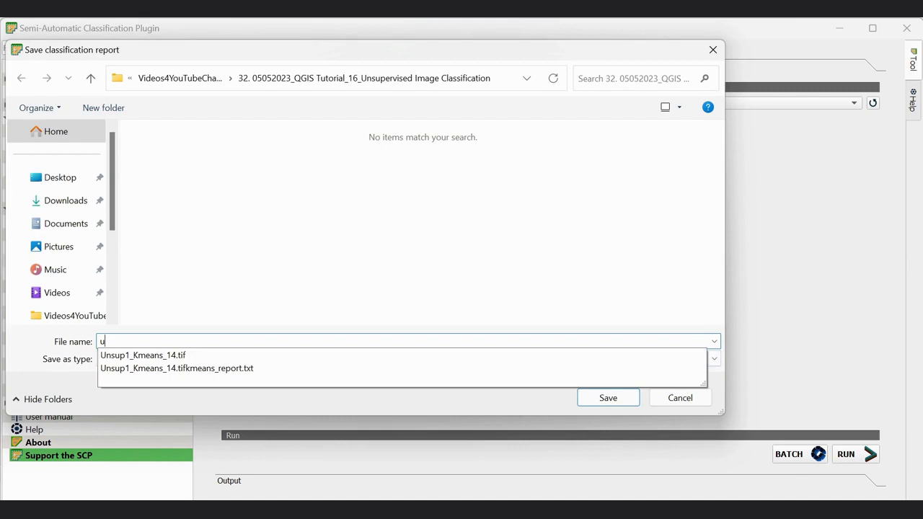
click(315, 356)
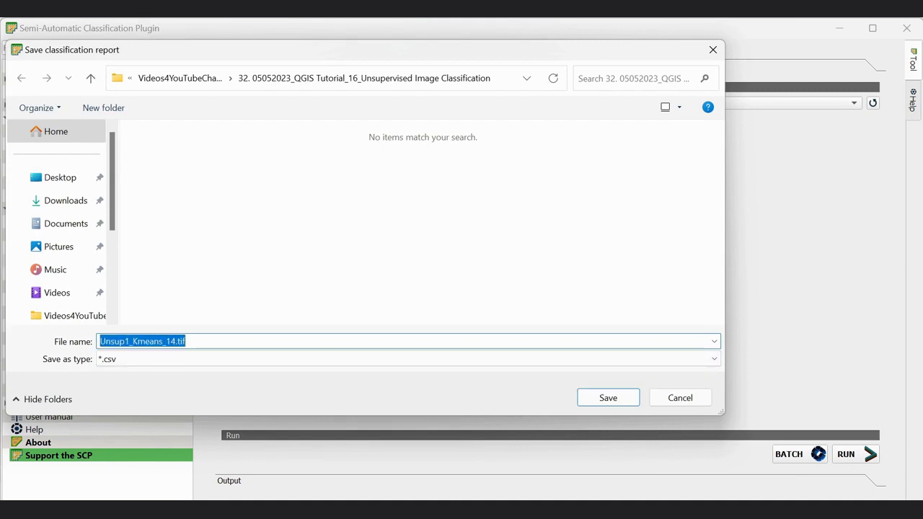
key(BackSpace)
key(BackSpace)
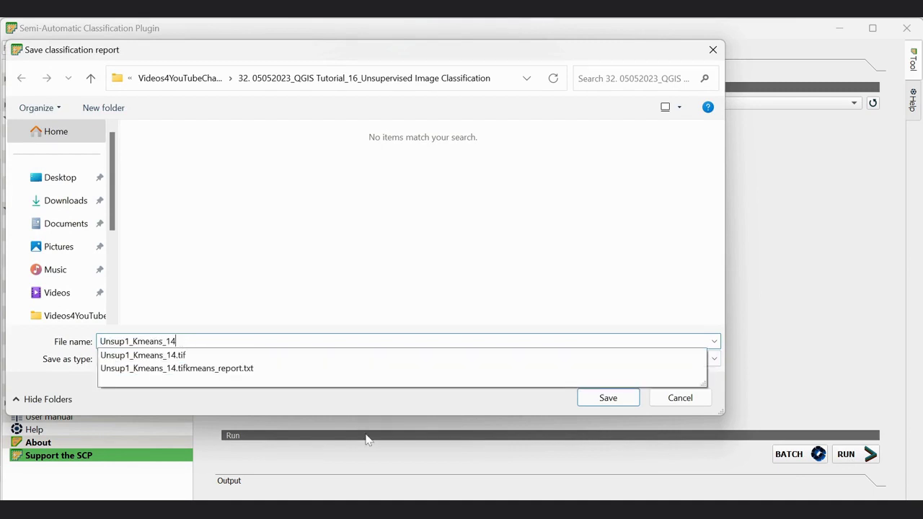
text(_report)
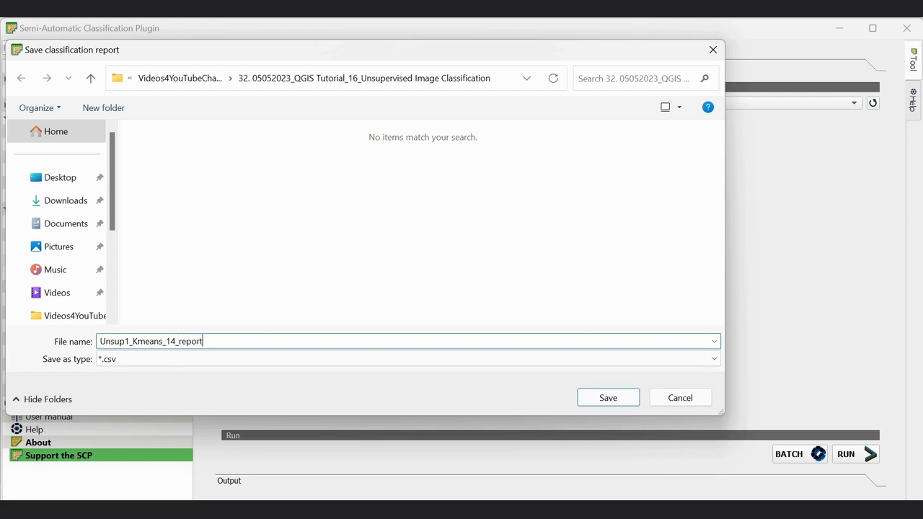
click(612, 398)
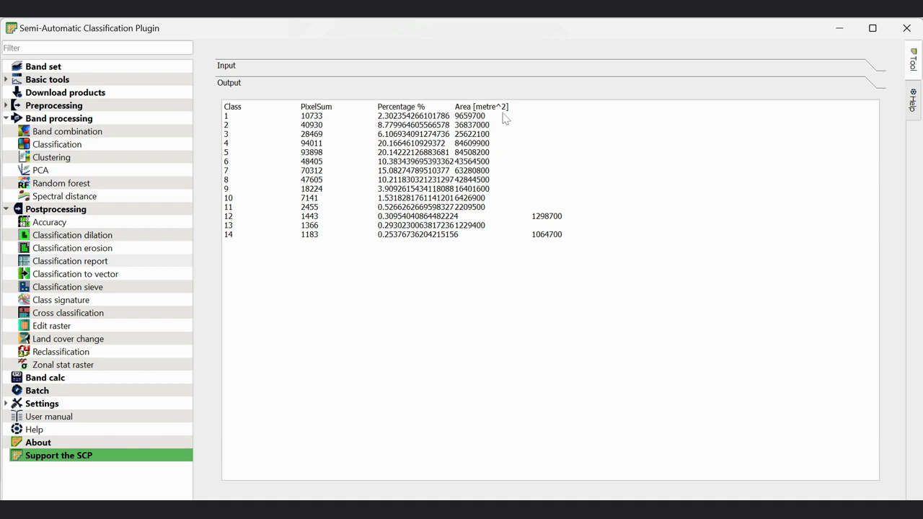
click(913, 28)
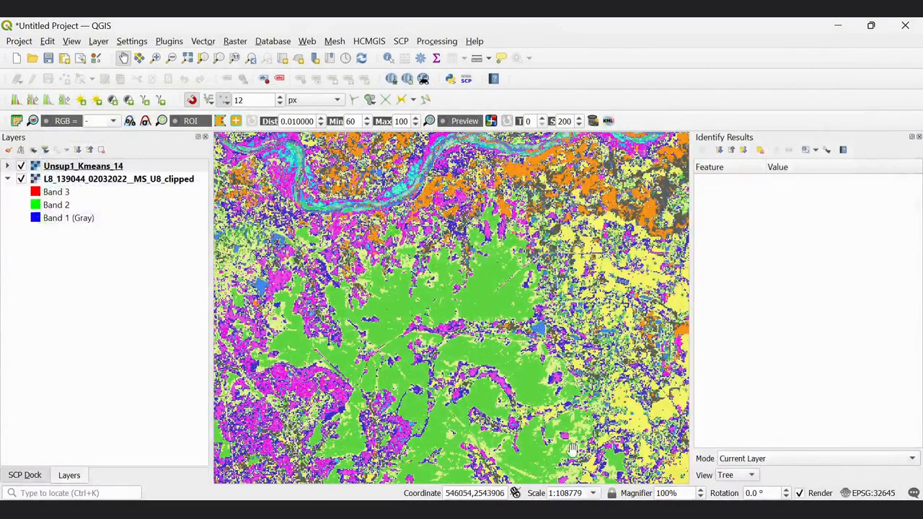
Review the output signatures and input parameters of the SCP Clustering tool without changing them, then close the plugin window.
scroll(583, 336, down, 1)
scroll(583, 336, up, 1)
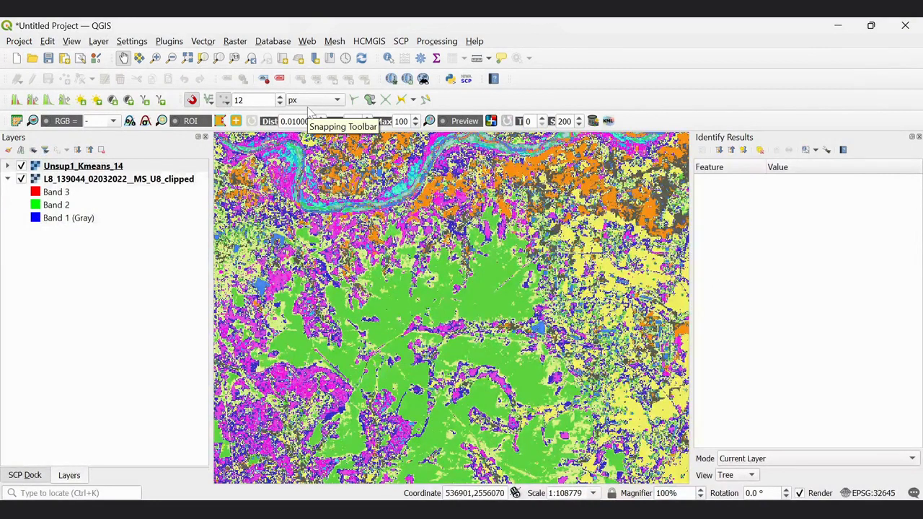
click(408, 41)
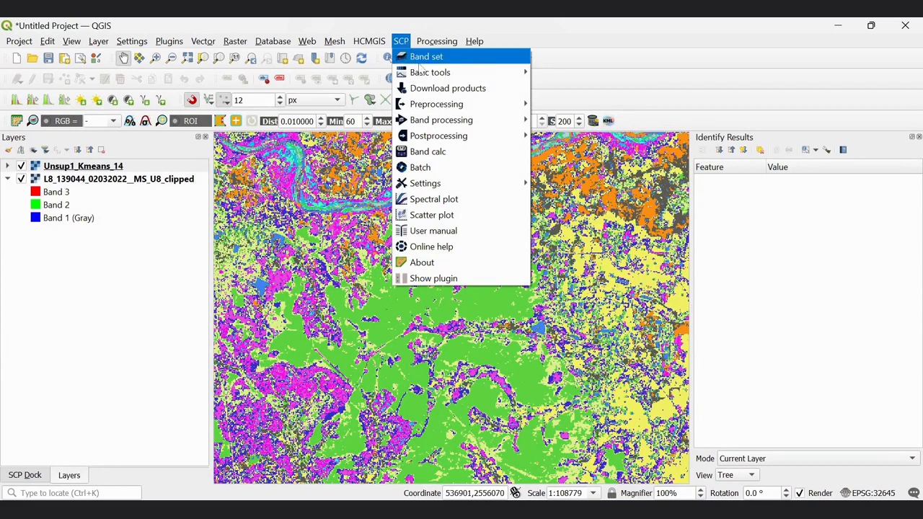
mouse_move(448, 105)
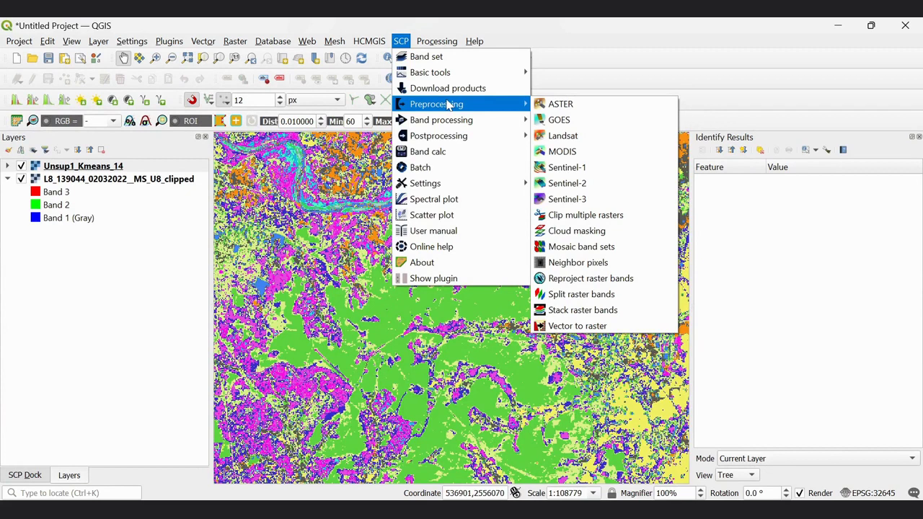
mouse_move(438, 121)
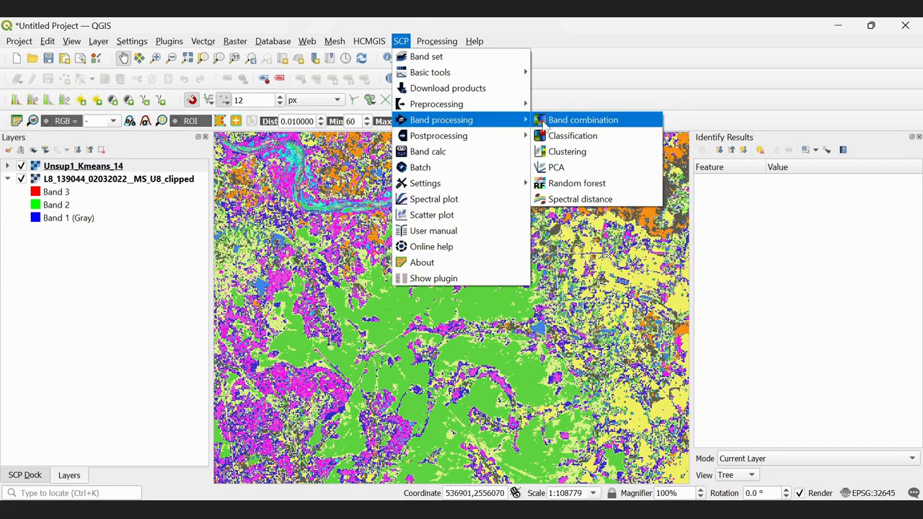
click(569, 151)
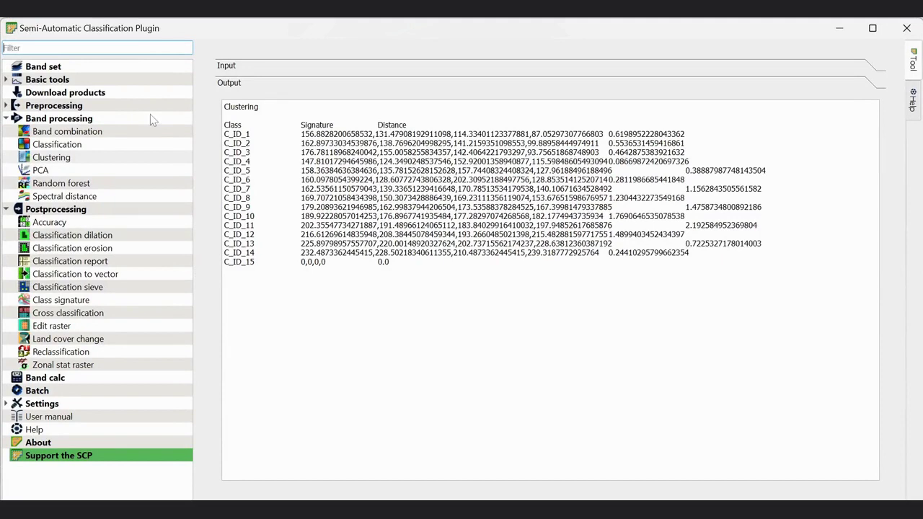
click(62, 159)
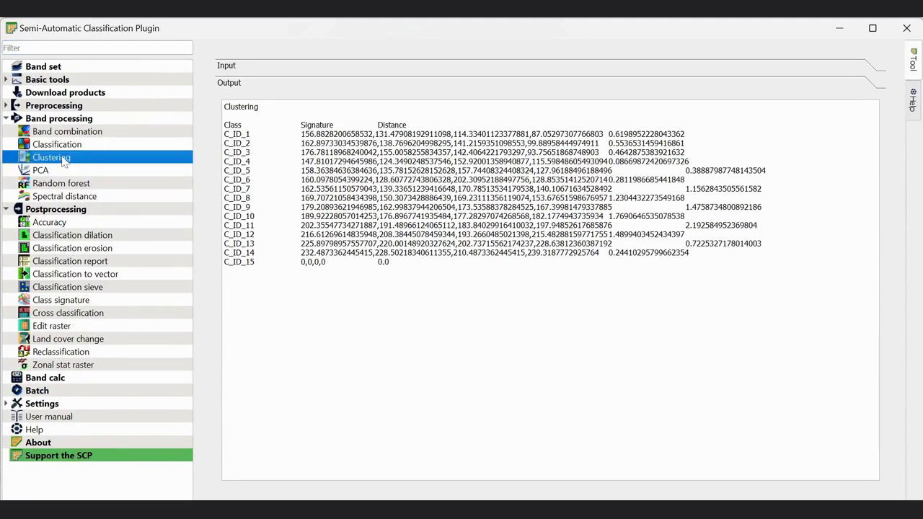
click(258, 67)
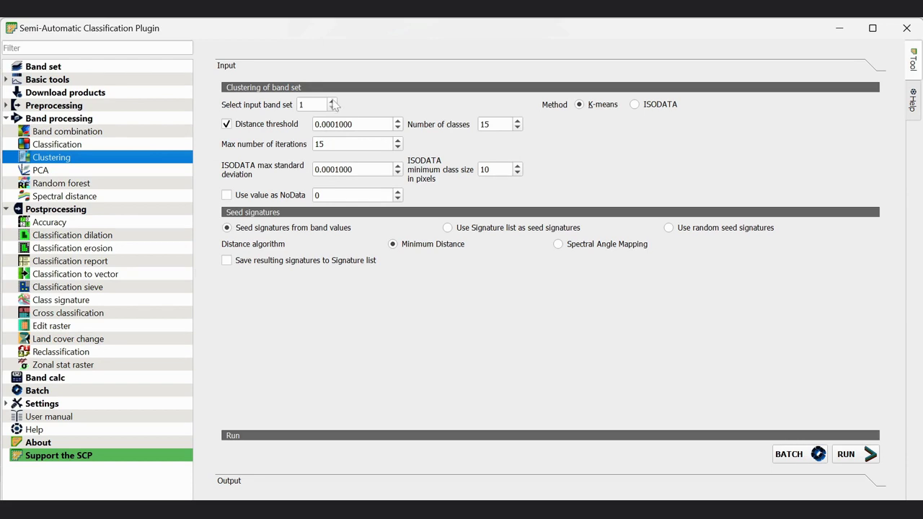
click(907, 28)
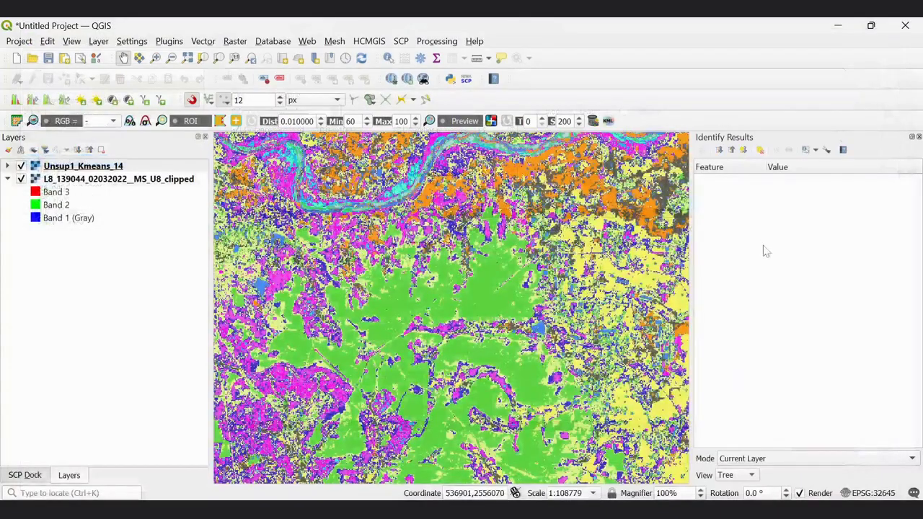